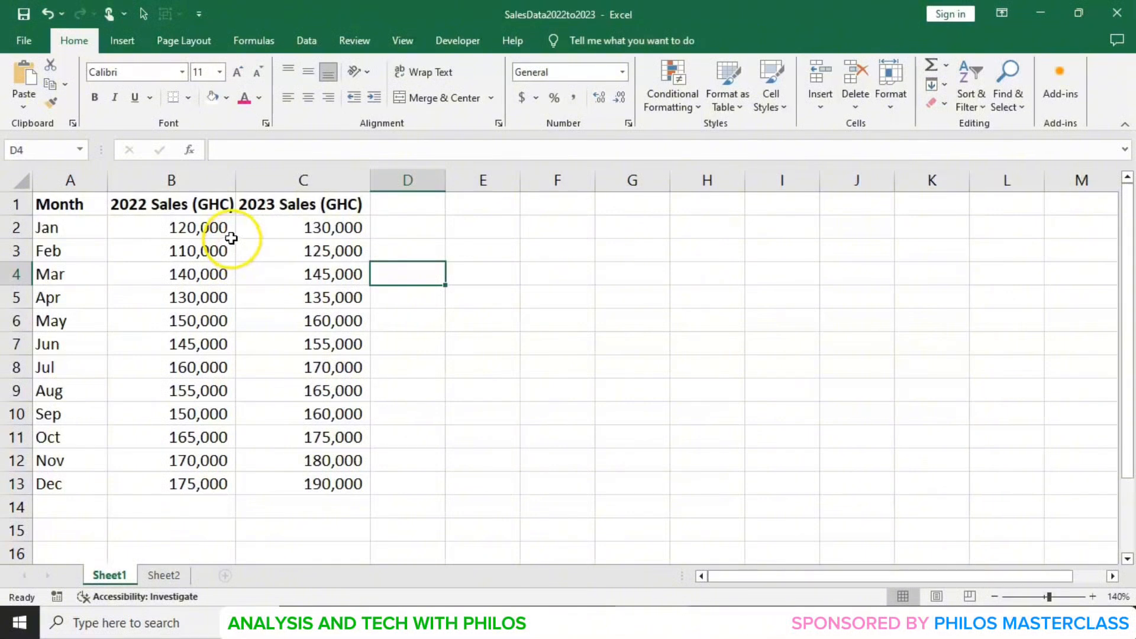
- Insert a basic 2-D line chart from the monthly sales table A1:C13 and place it beside the data, over columns F to M
left_click(130, 39)
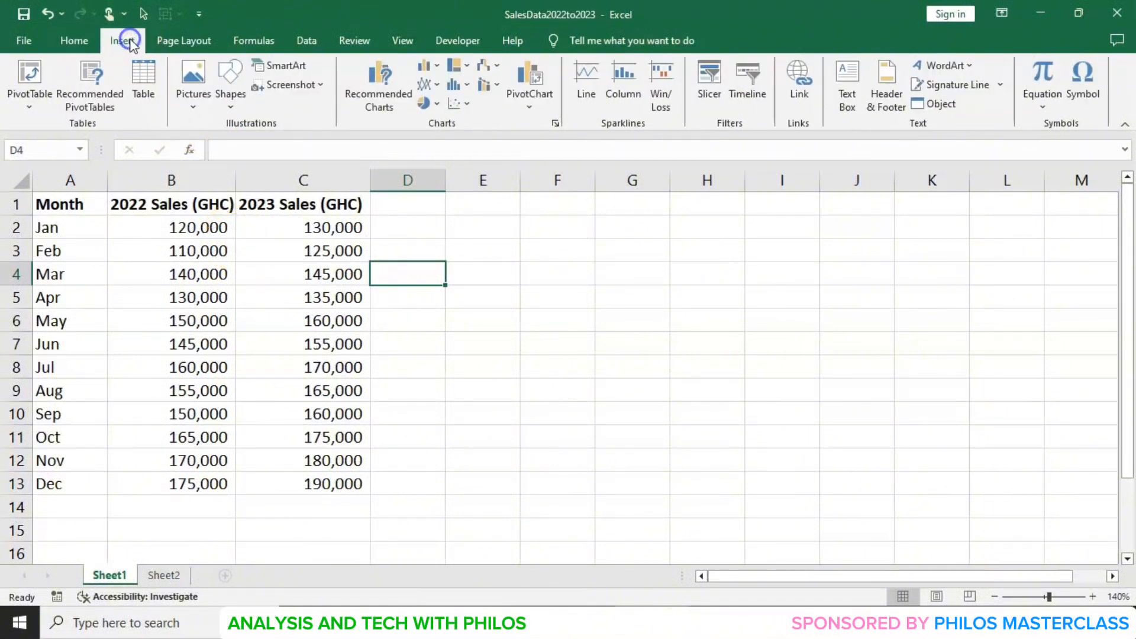
left_click(77, 204)
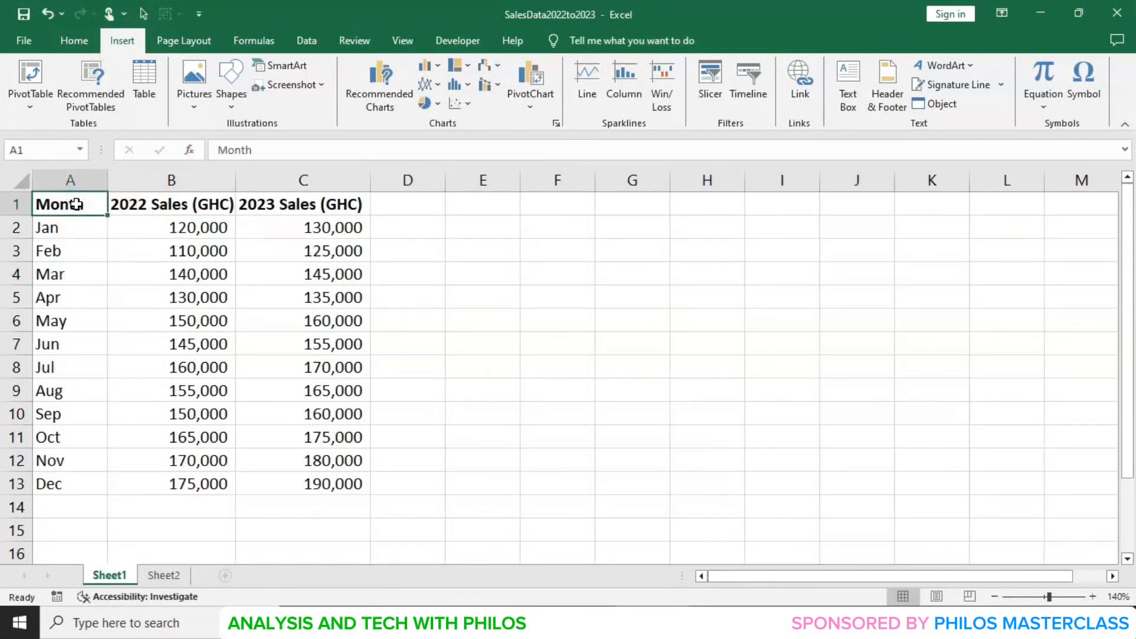
key("ctrl+a")
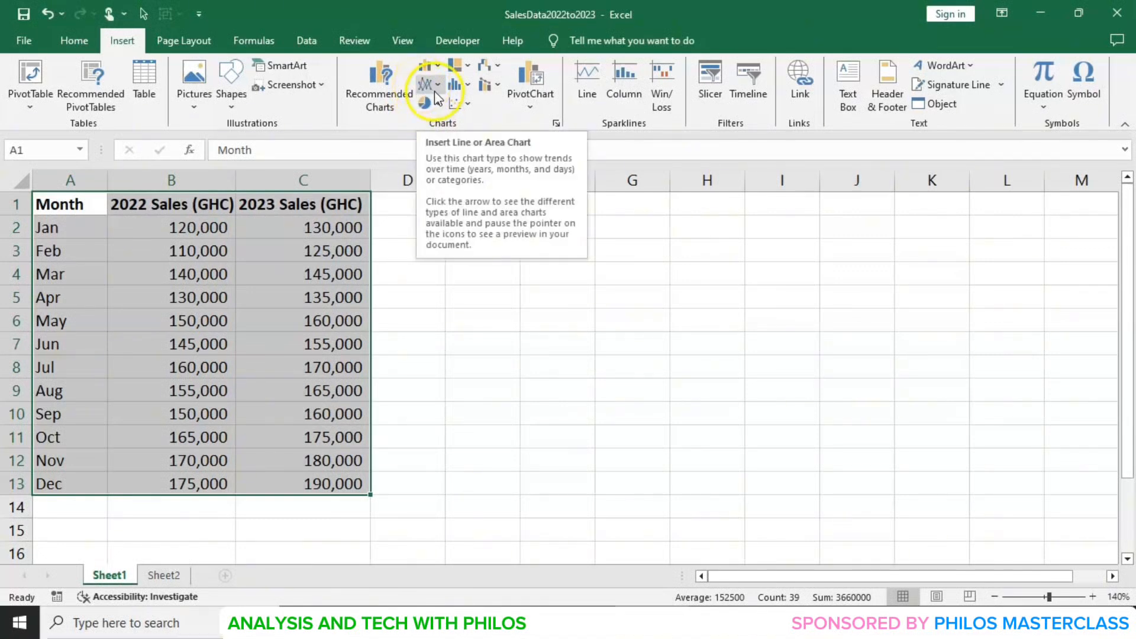
left_click(556, 125)
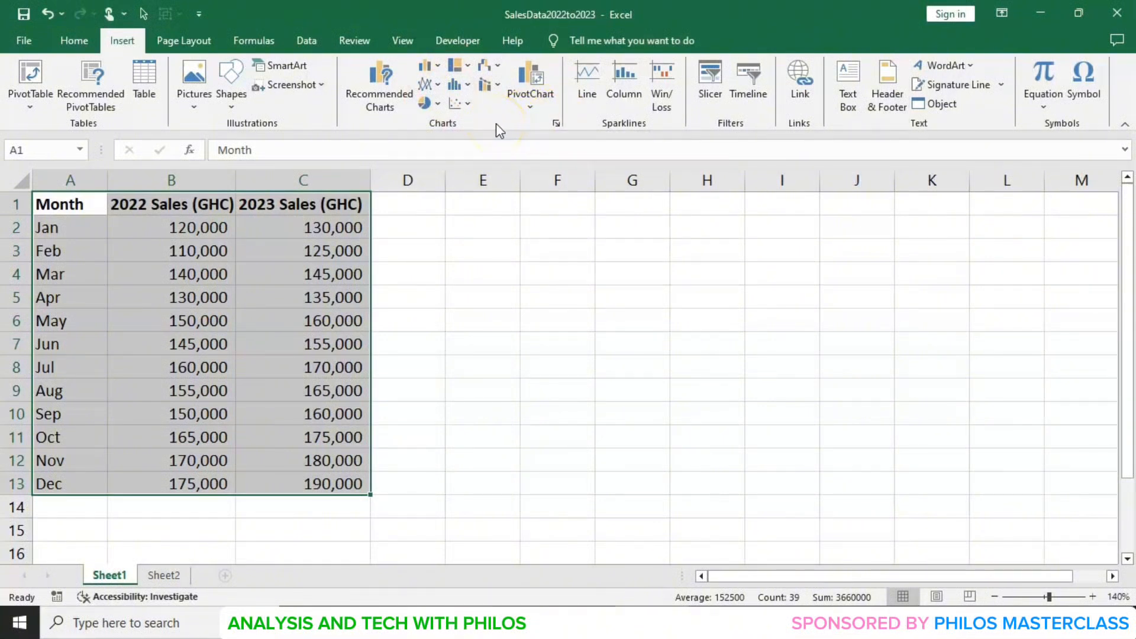
left_click(438, 87)
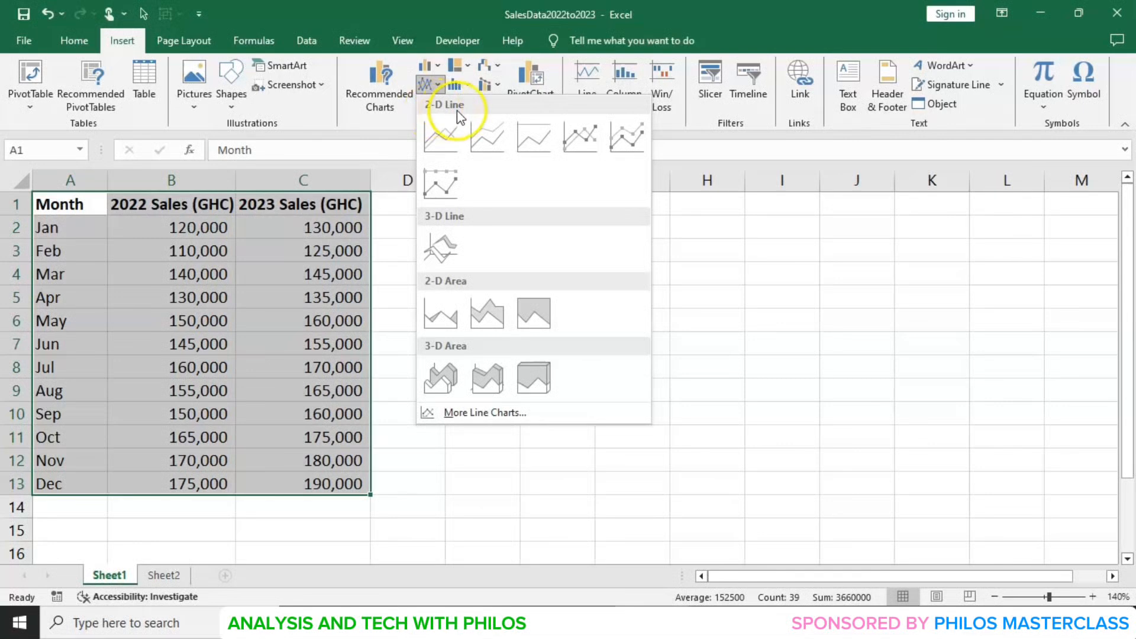
left_click(435, 135)
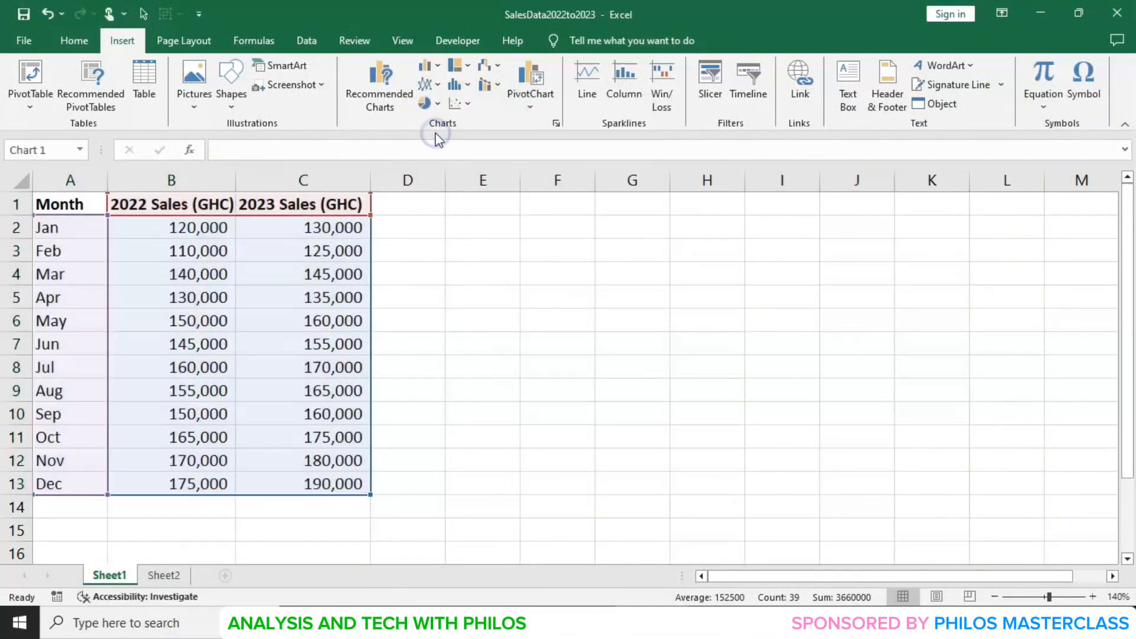
left_click_drag(409, 234, 665, 230)
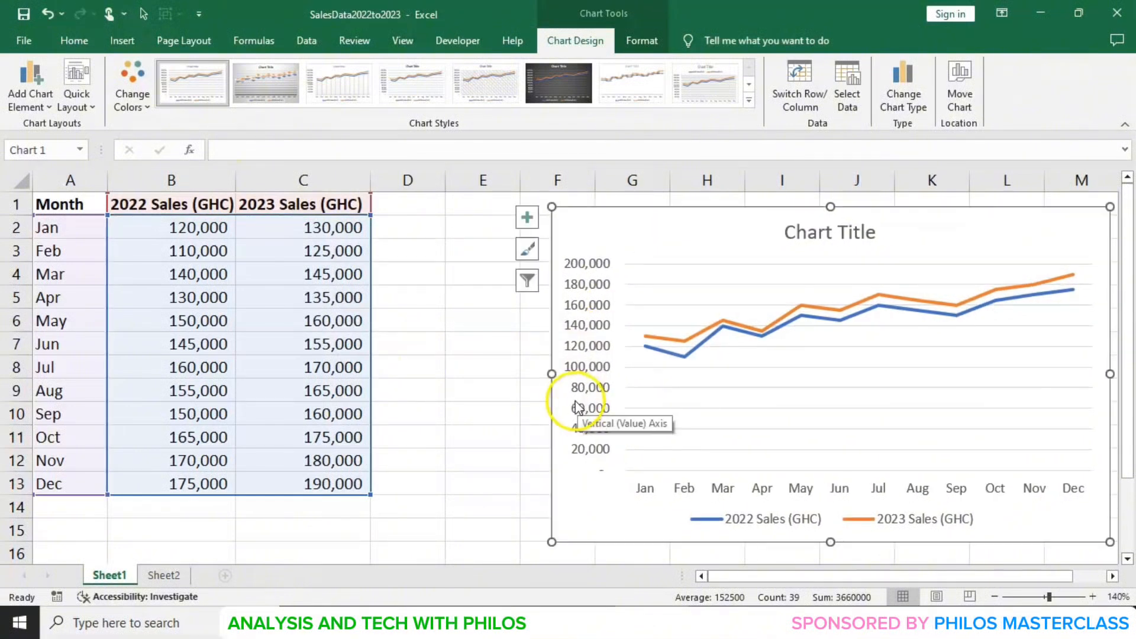
- Insert a Line with Markers chart from A1:C13, place it over the data beside the first chart, and narrow it to avoid overlap
left_click(134, 41)
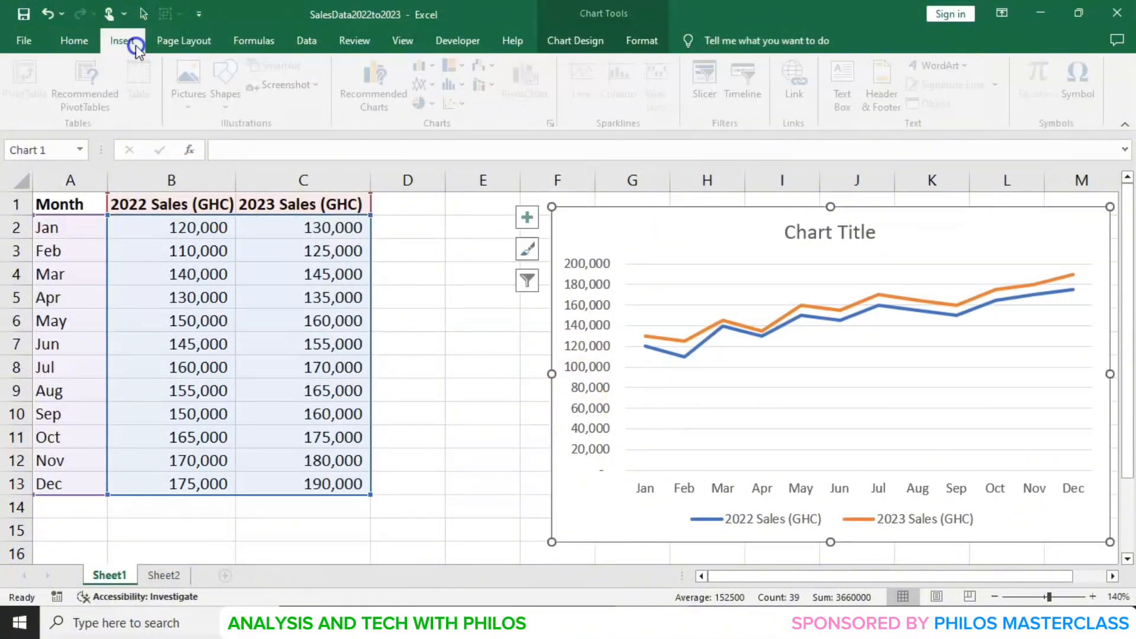
left_click(81, 204)
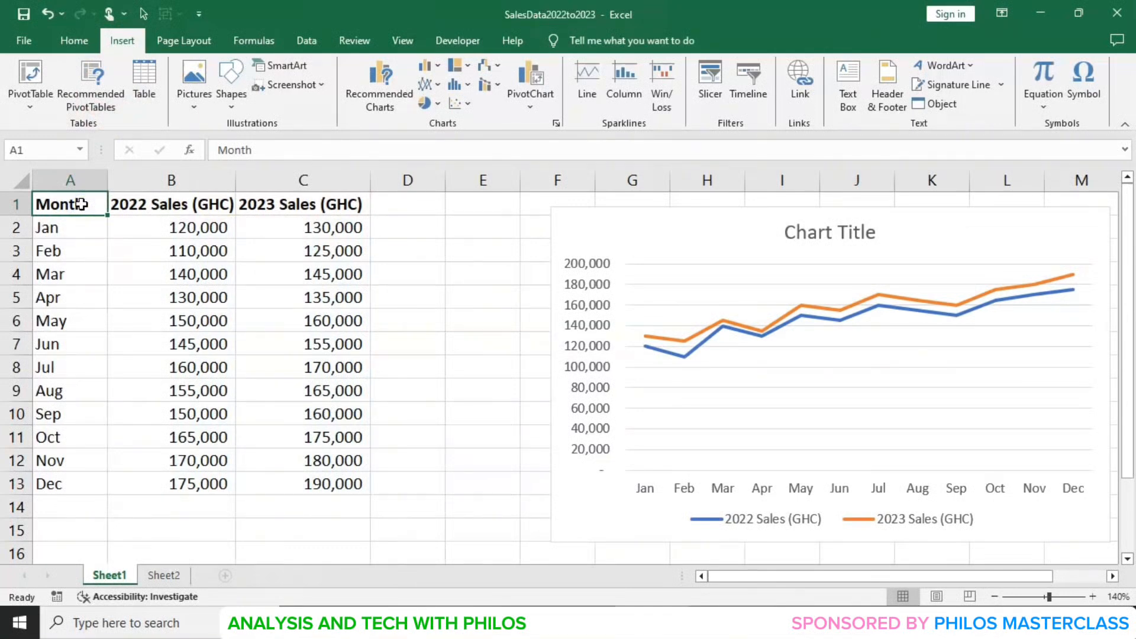
key("ctrl+a")
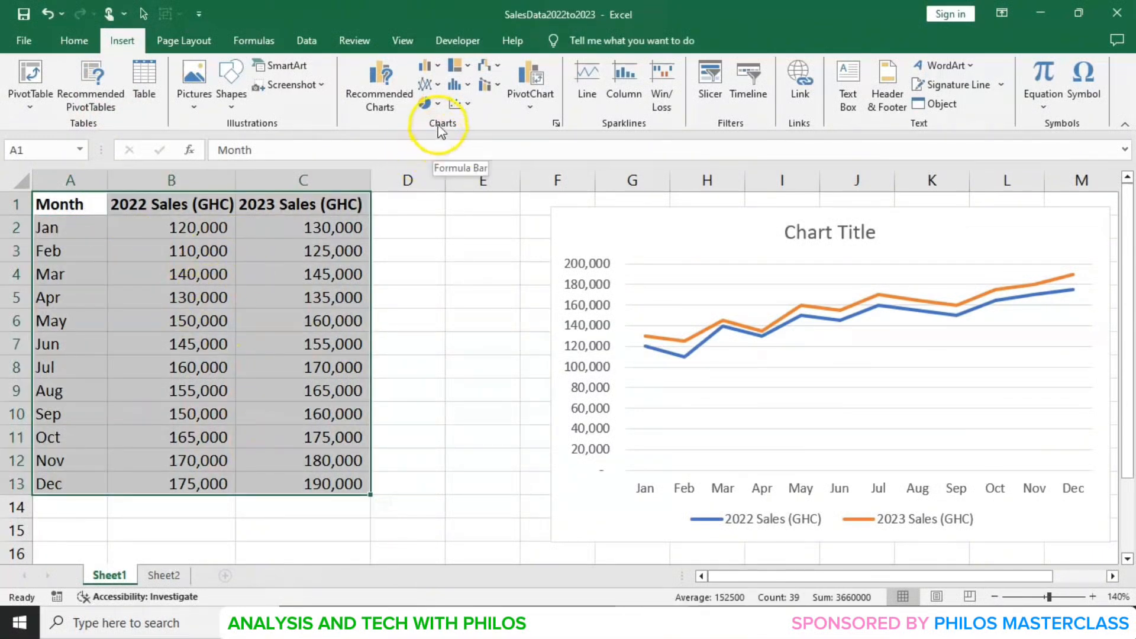
left_click(438, 86)
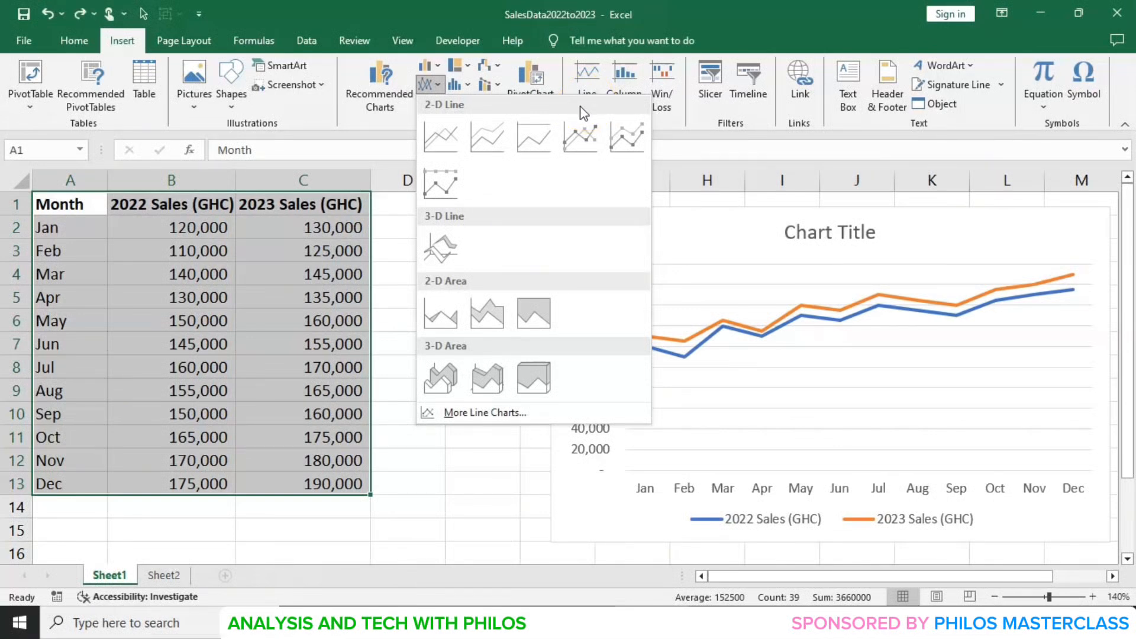
left_click(580, 136)
left_click_drag(478, 245, 216, 227)
left_click_drag(590, 360, 540, 363)
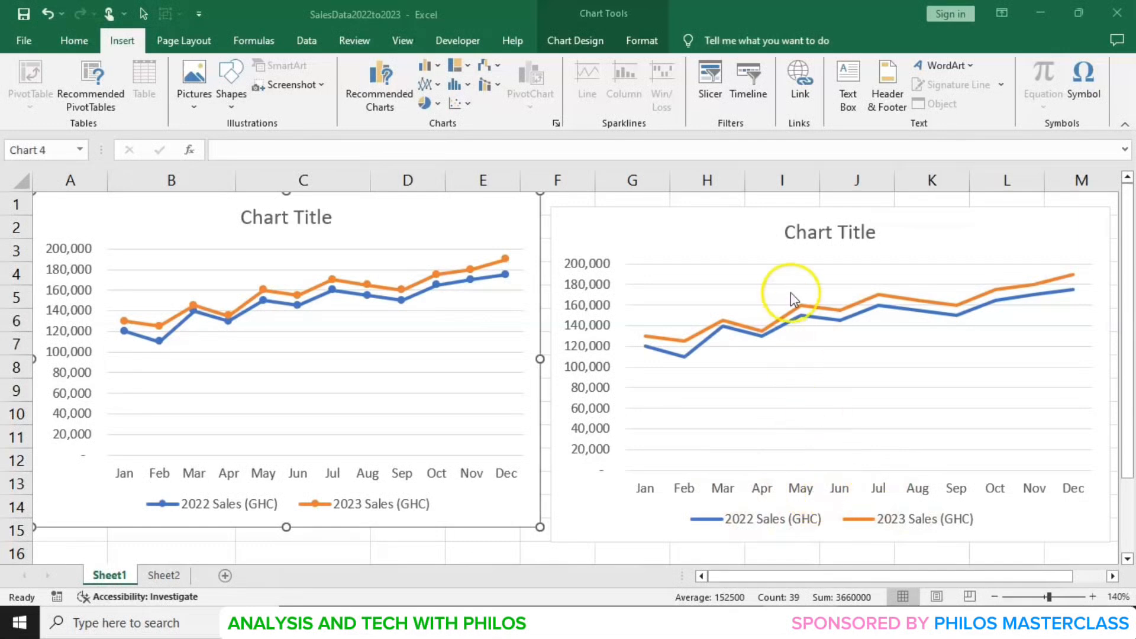
- Move the line-with-markers chart off the sales table and place it over the first line chart
mouse_move(818, 315)
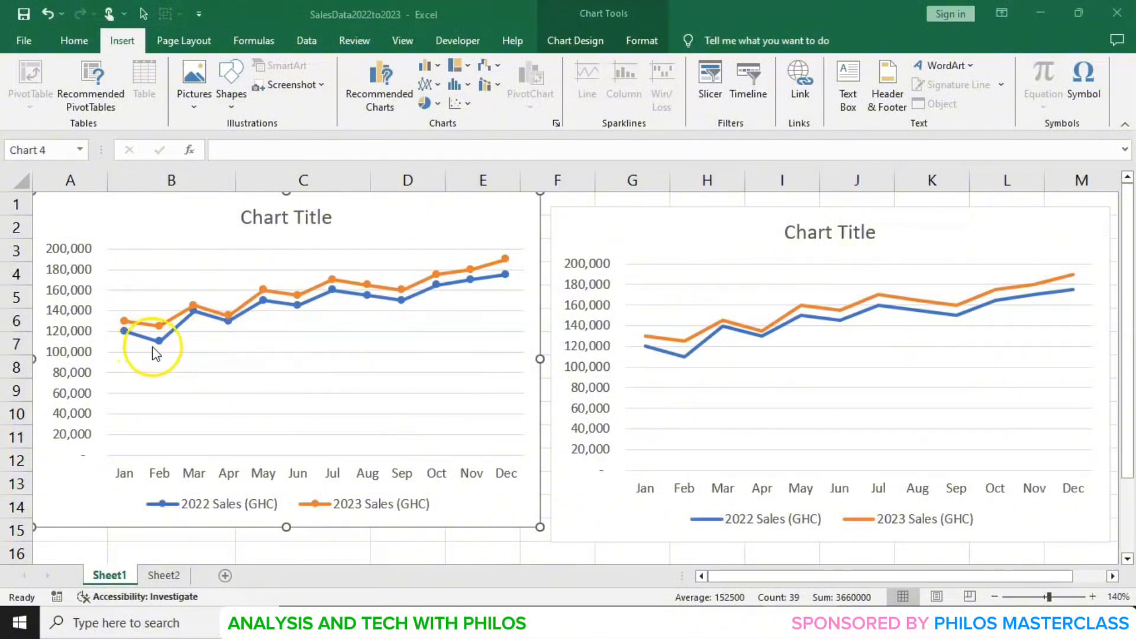
mouse_move(164, 345)
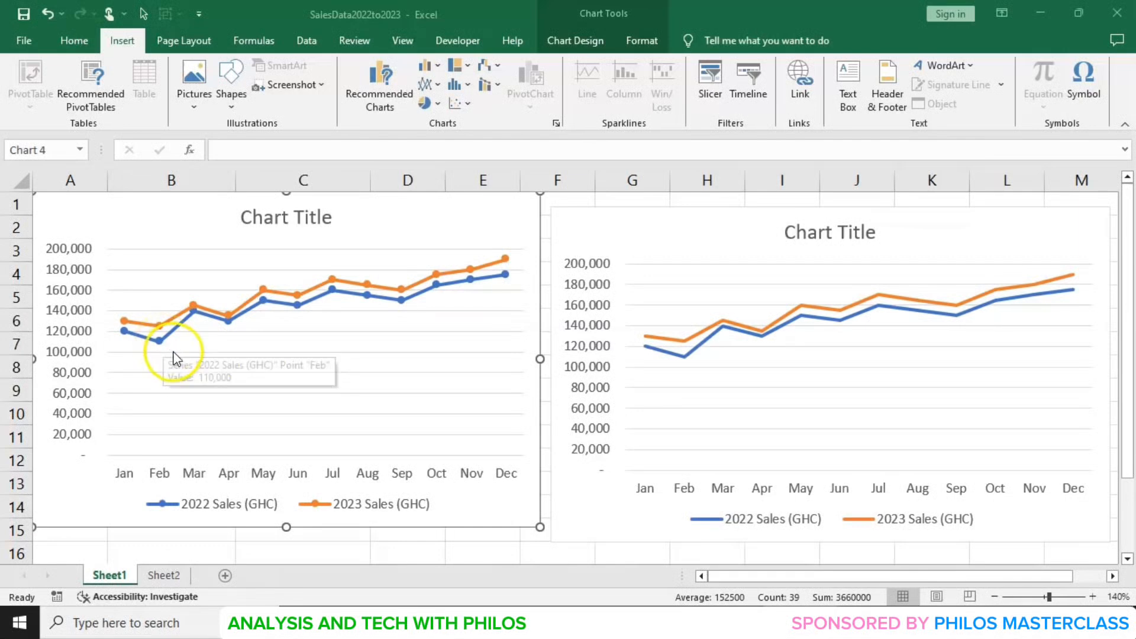
mouse_move(180, 325)
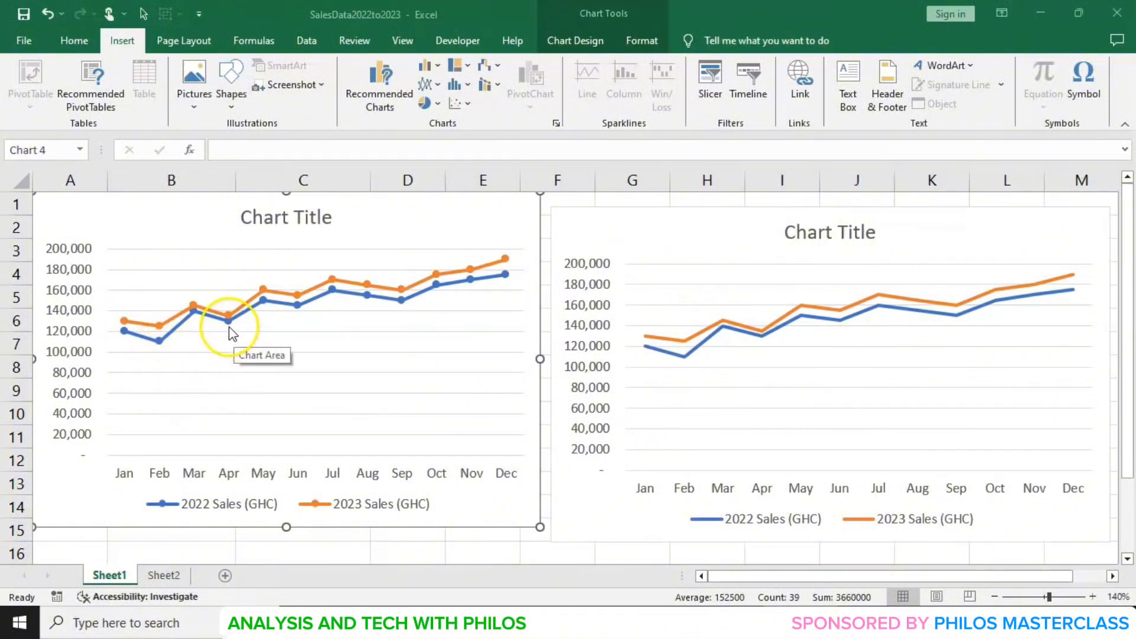
mouse_move(230, 327)
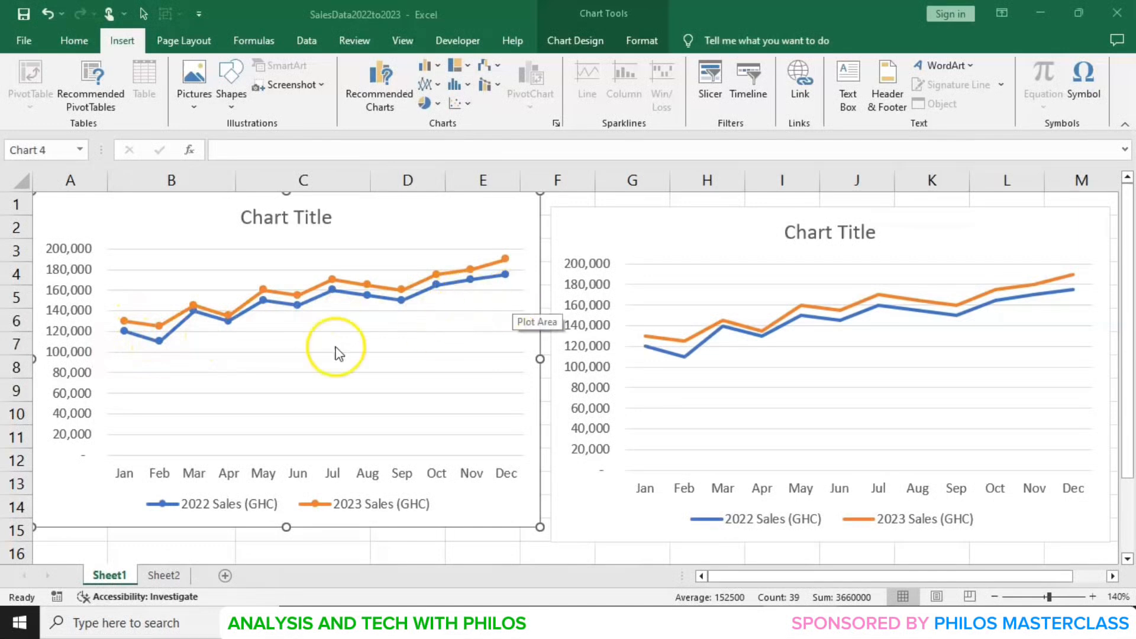
left_click(191, 233)
left_click_drag(192, 231, 697, 220)
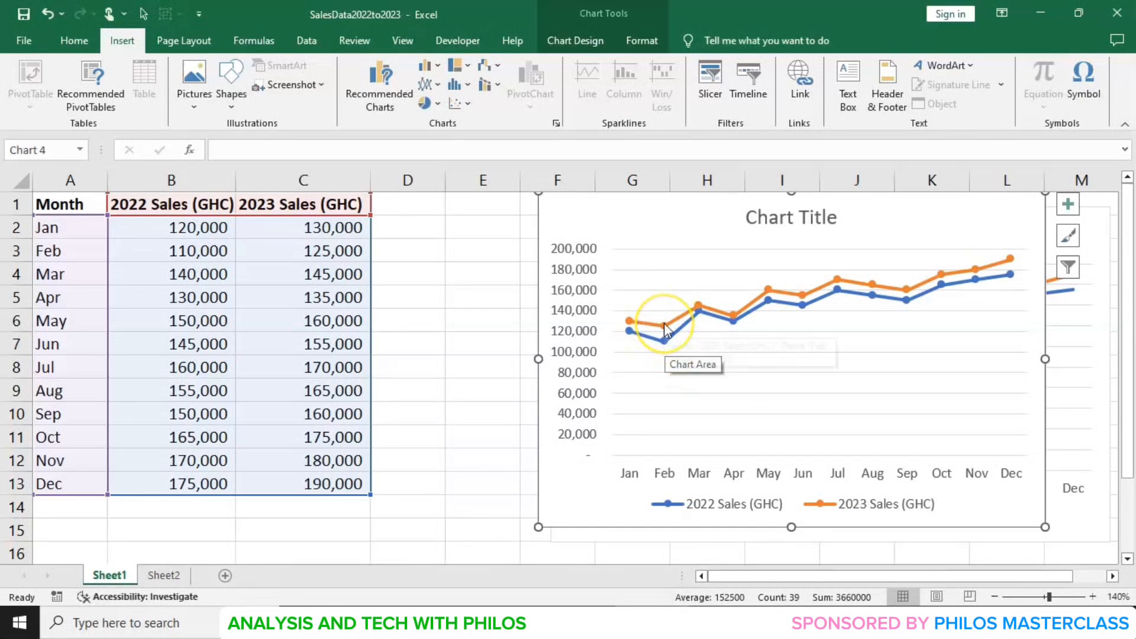
mouse_move(666, 329)
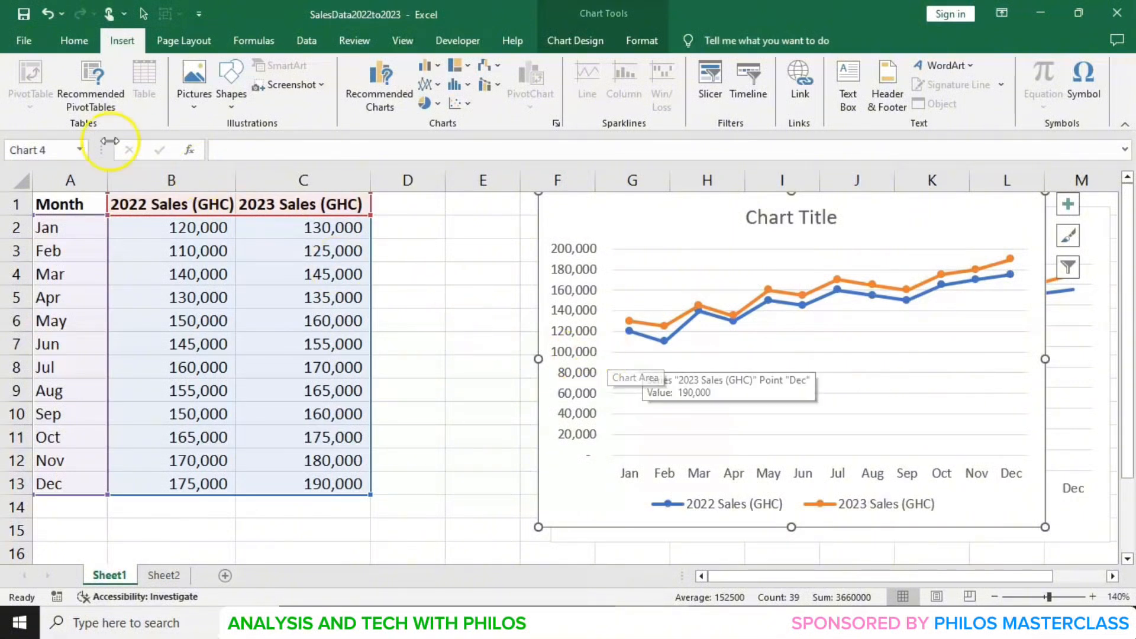
- Insert a Stacked Line chart from A1:C13 and place it beside the data, on top of the earlier charts
left_click(123, 49)
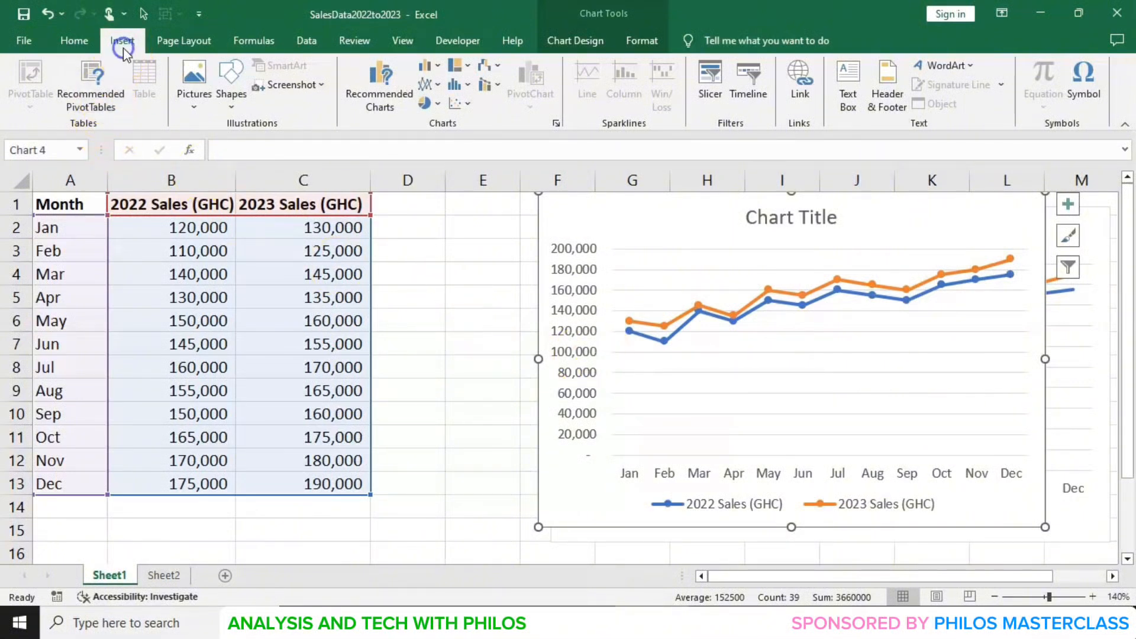
left_click(84, 203)
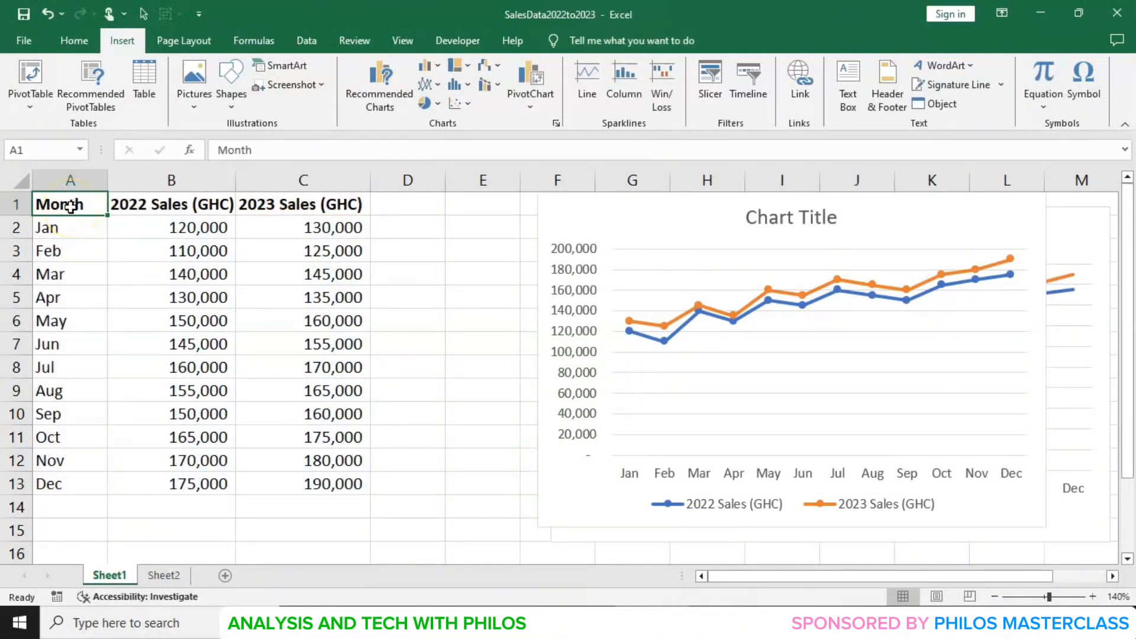
key("ctrl+a")
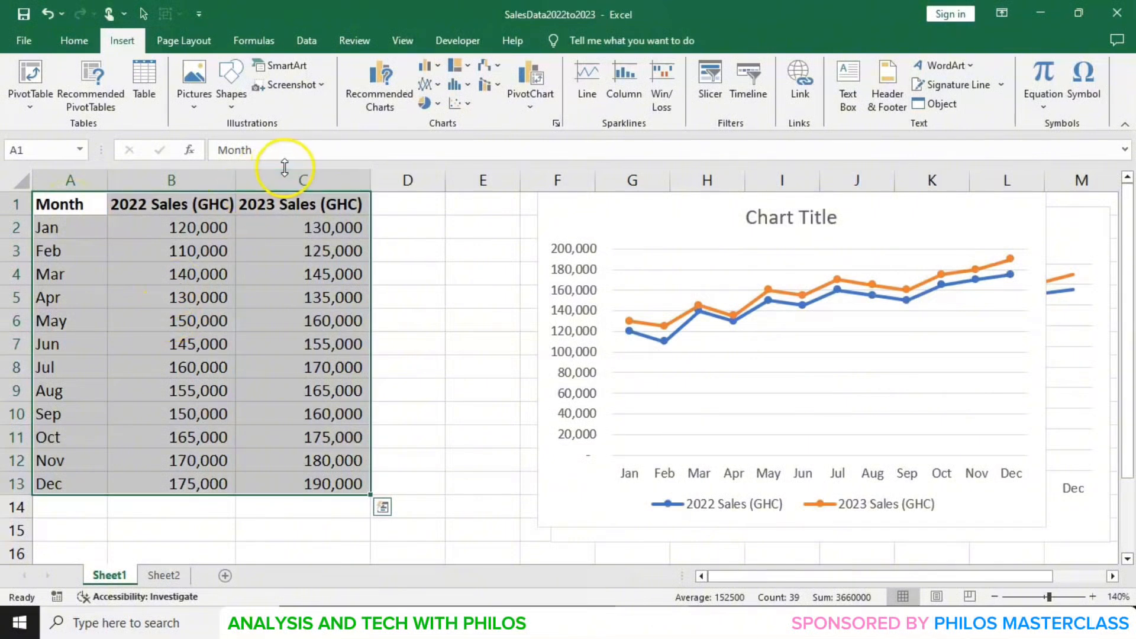
left_click(438, 87)
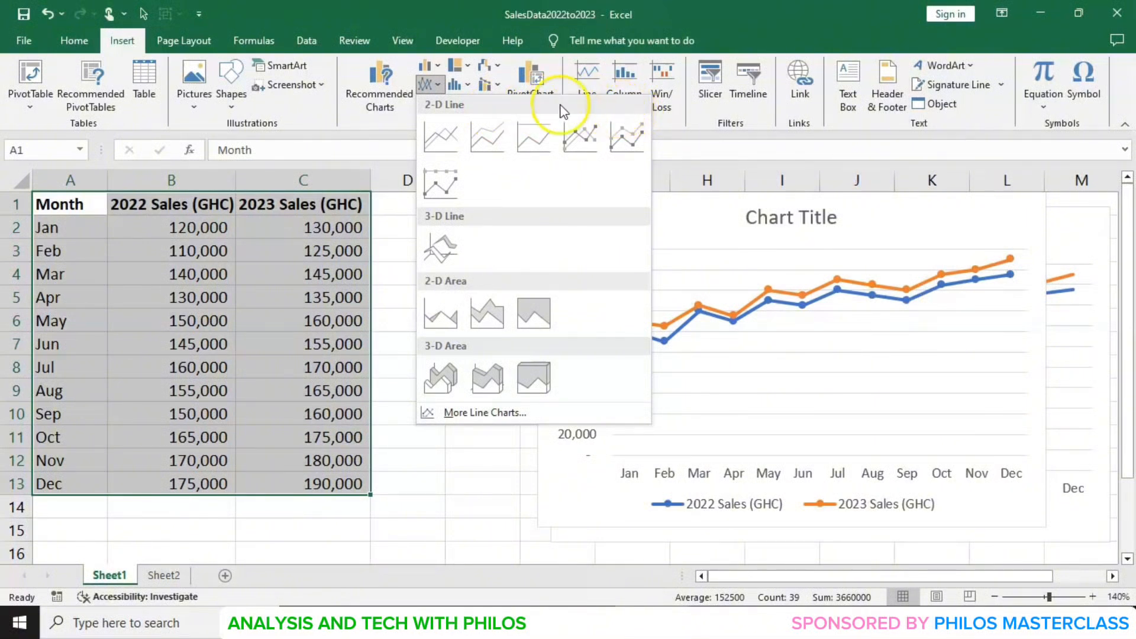
left_click(495, 129)
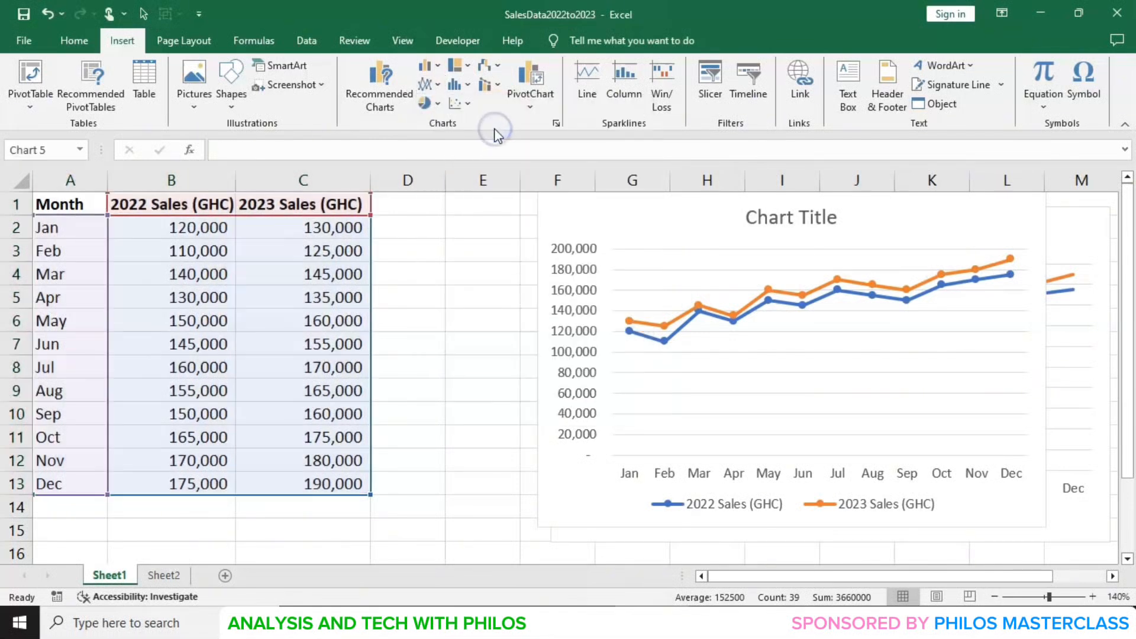
left_click_drag(433, 260, 657, 229)
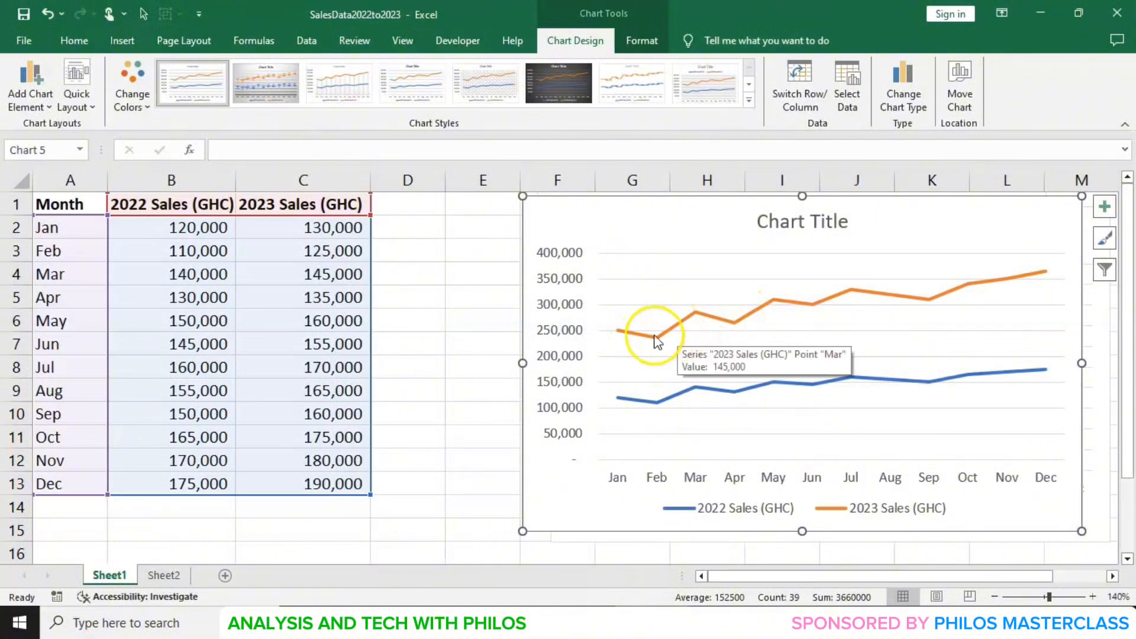
- Select the 2022 and 2023 series of the stacked line chart in turn to examine their source ranges and plotted values
mouse_move(621, 336)
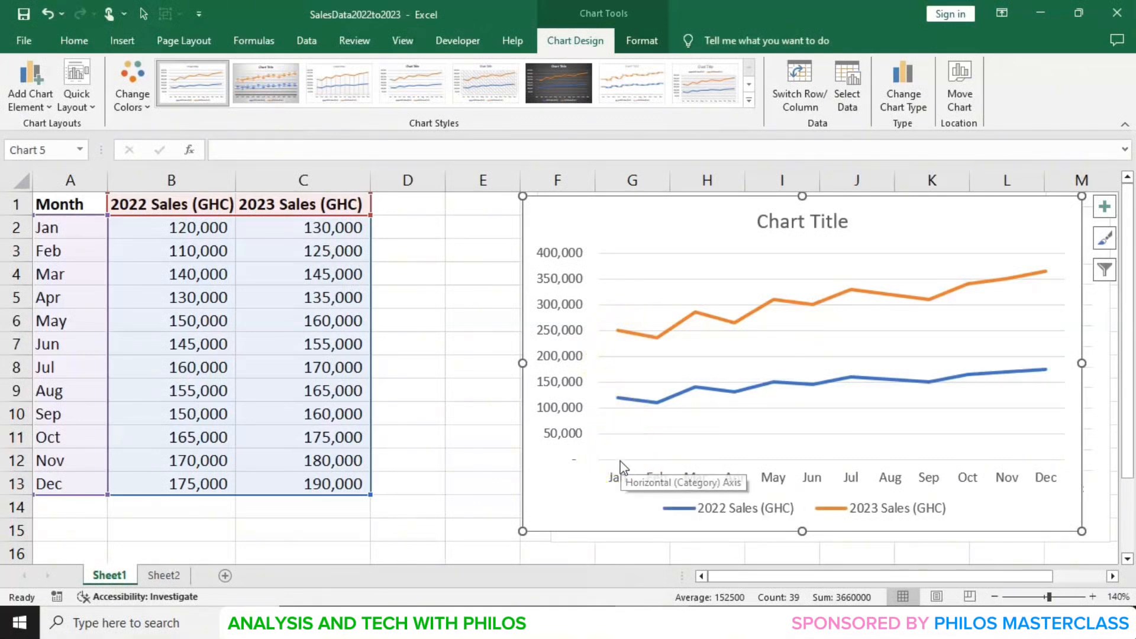
left_click(619, 399)
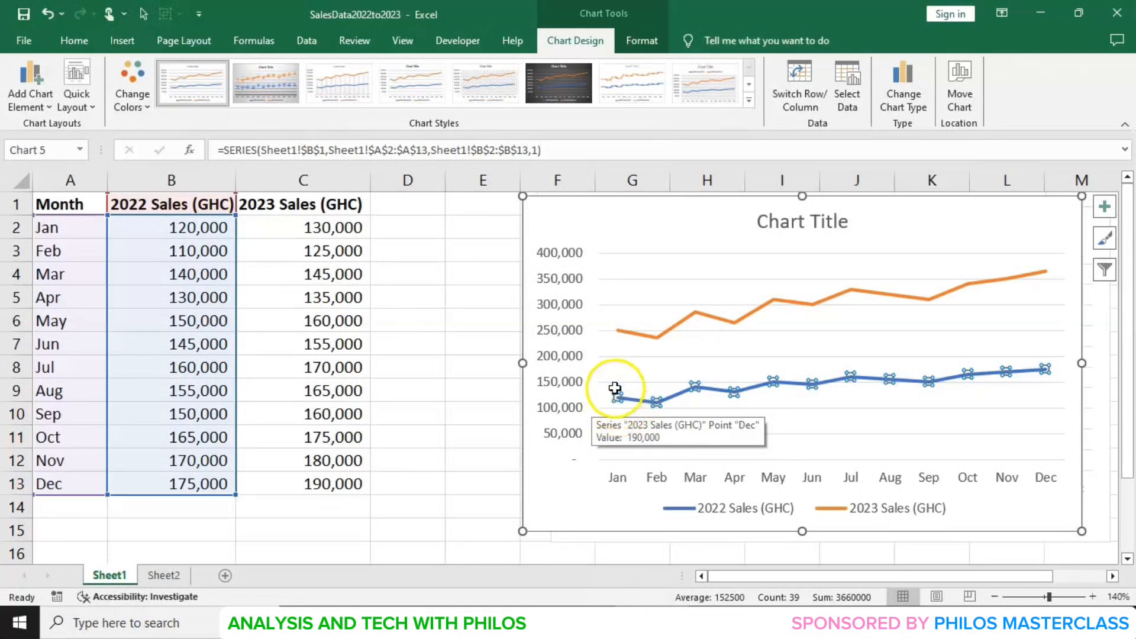
left_click(620, 330)
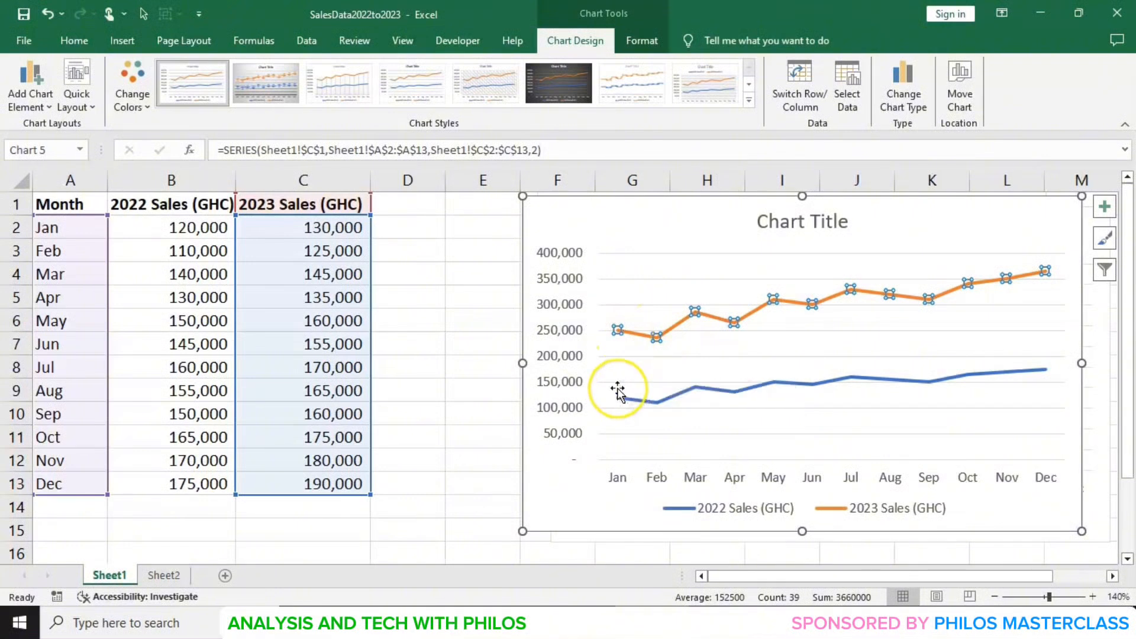
left_click(579, 505)
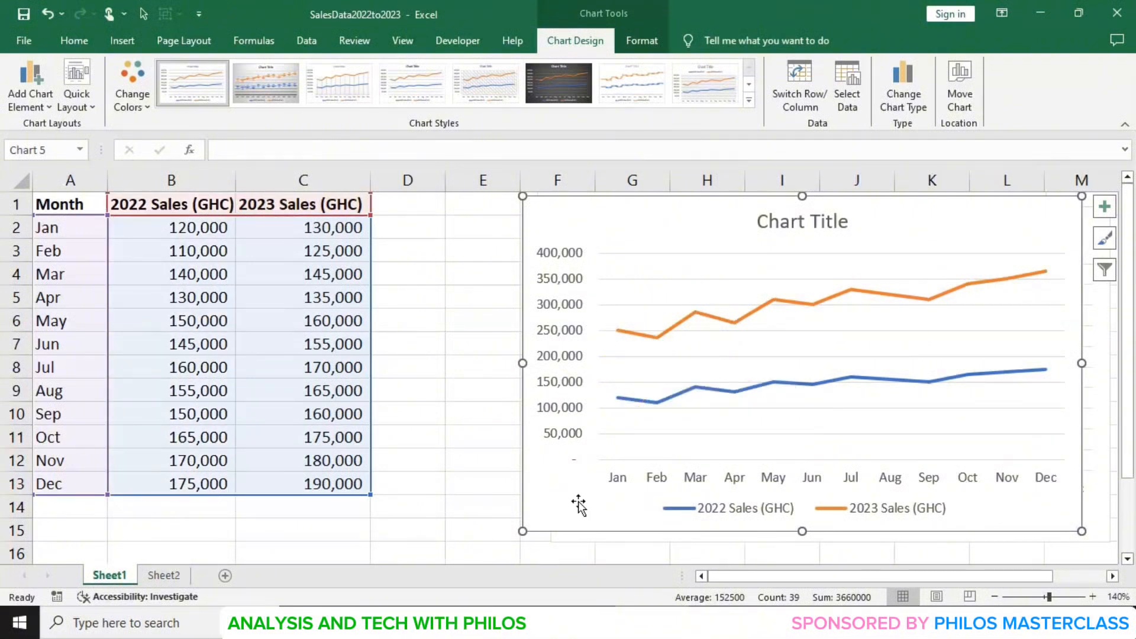
- Insert a 100% Stacked Line chart from the monthly sales table A1:C13
left_click(128, 41)
left_click(70, 204)
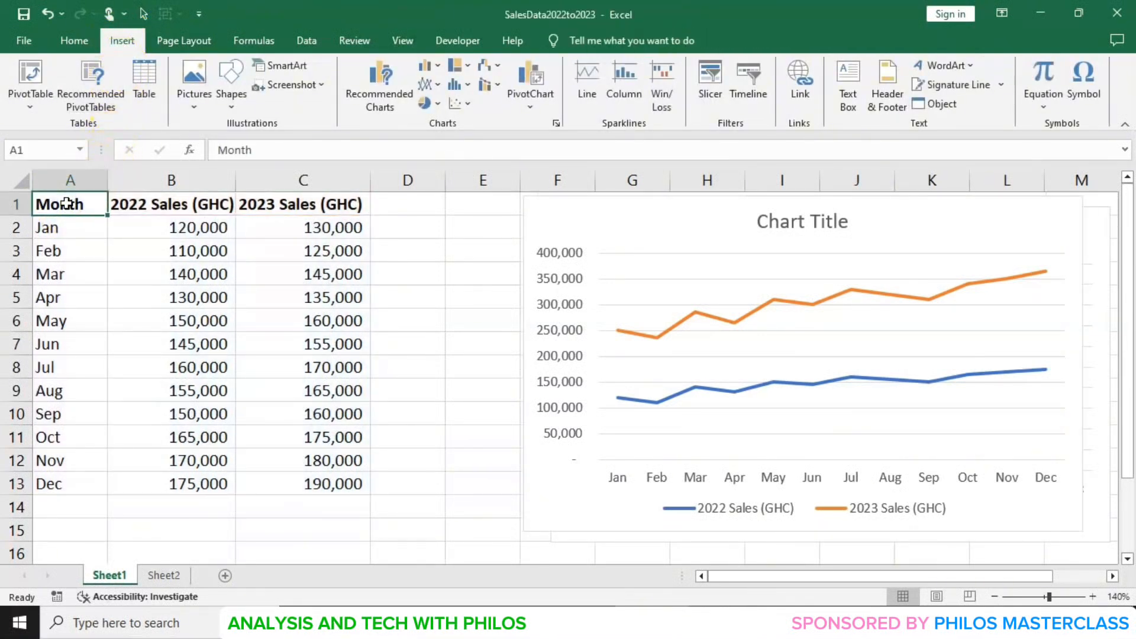
key("ctrl+a")
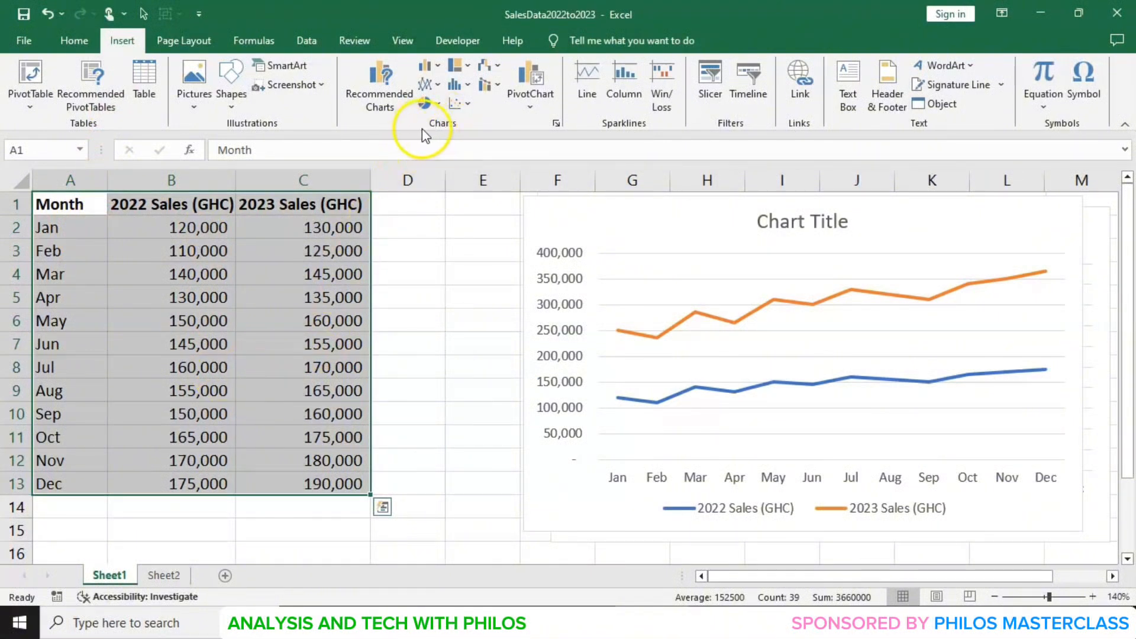
left_click(438, 87)
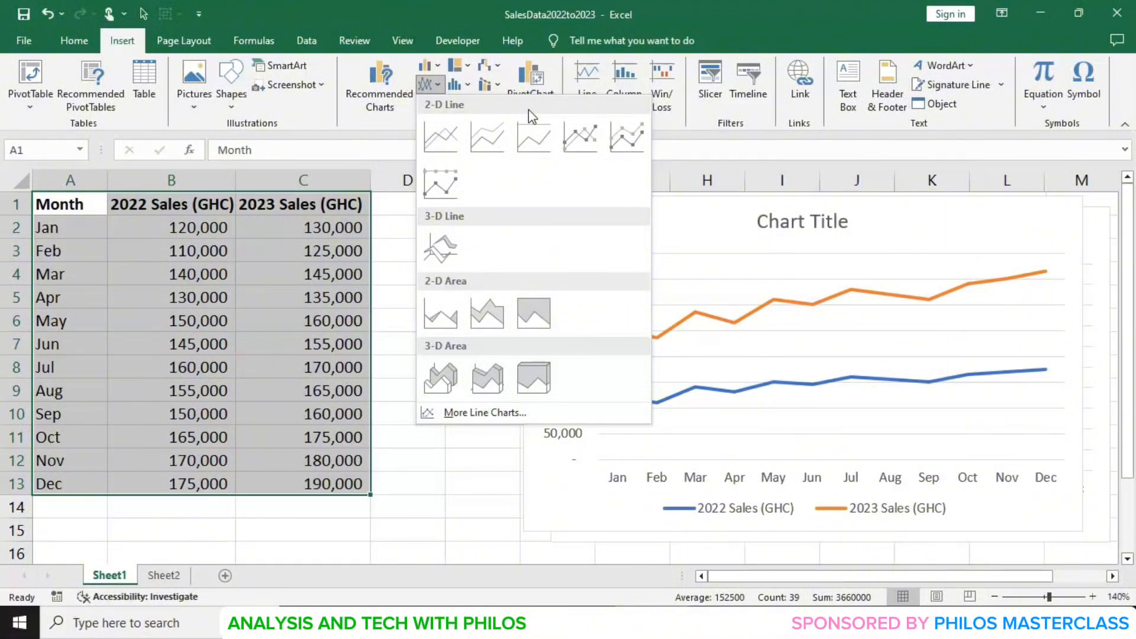
left_click(457, 189)
left_click(533, 137)
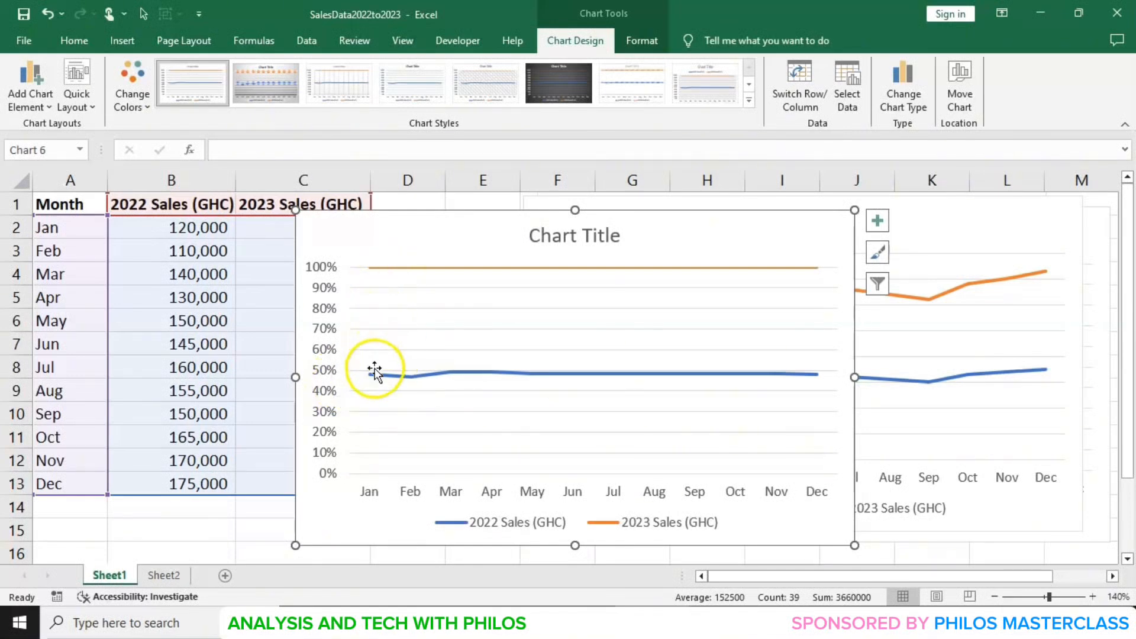
mouse_move(375, 377)
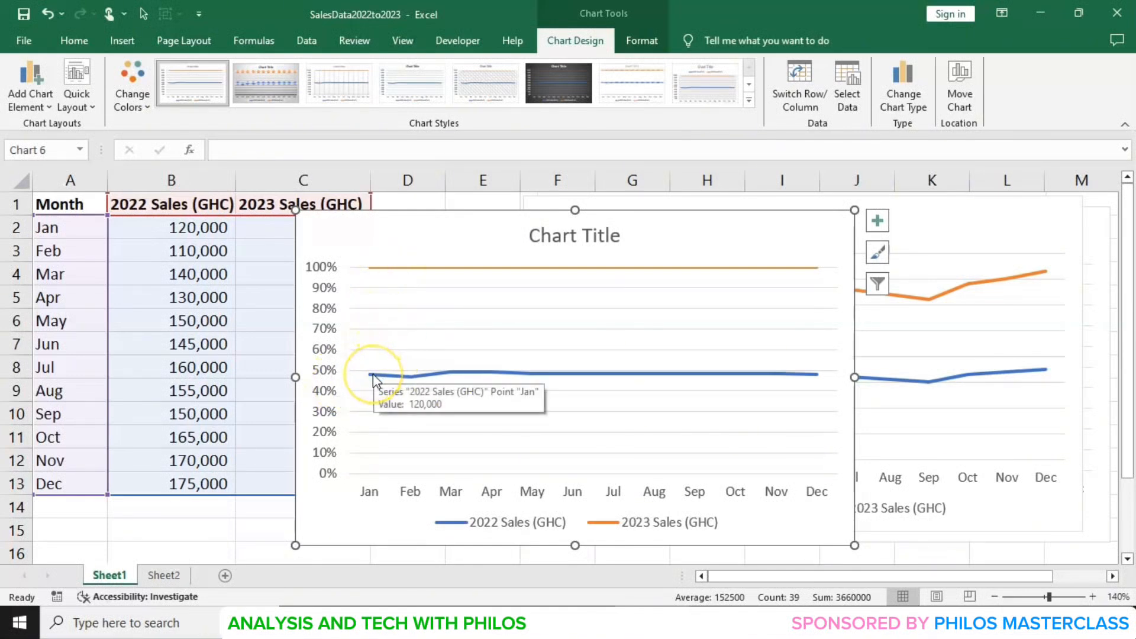